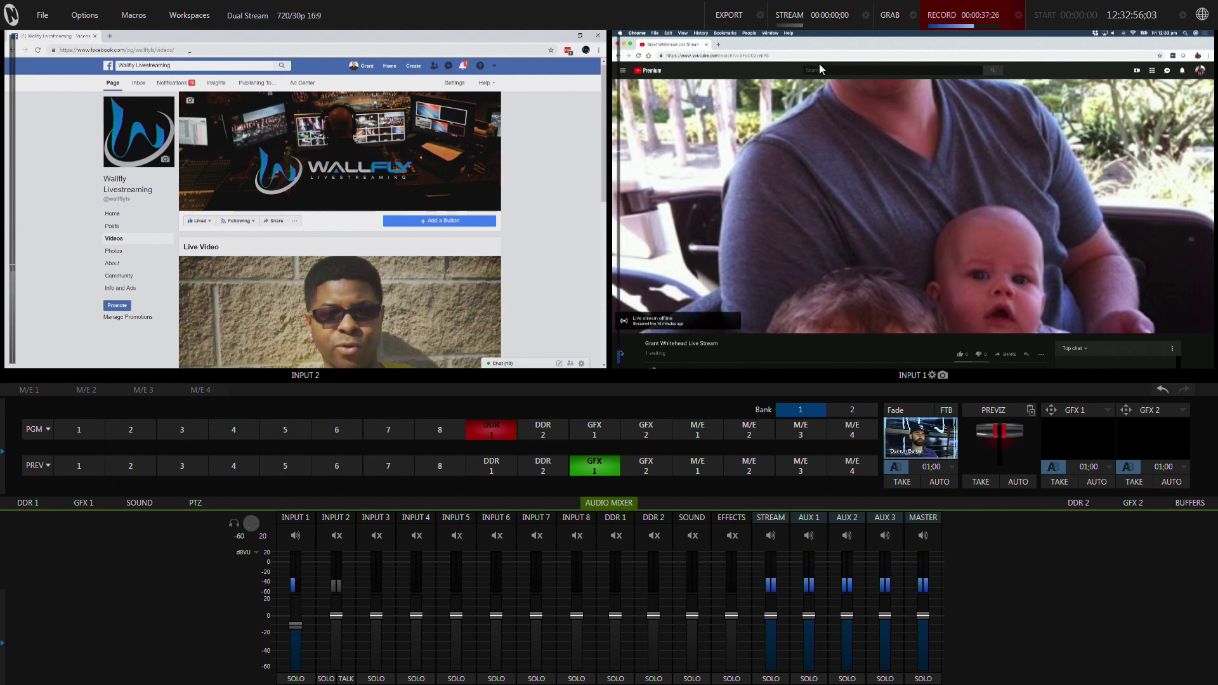
# Confirm the FaceBook connection settings with the 1280x720 1280k stream profile.
pyautogui.click(866, 14)
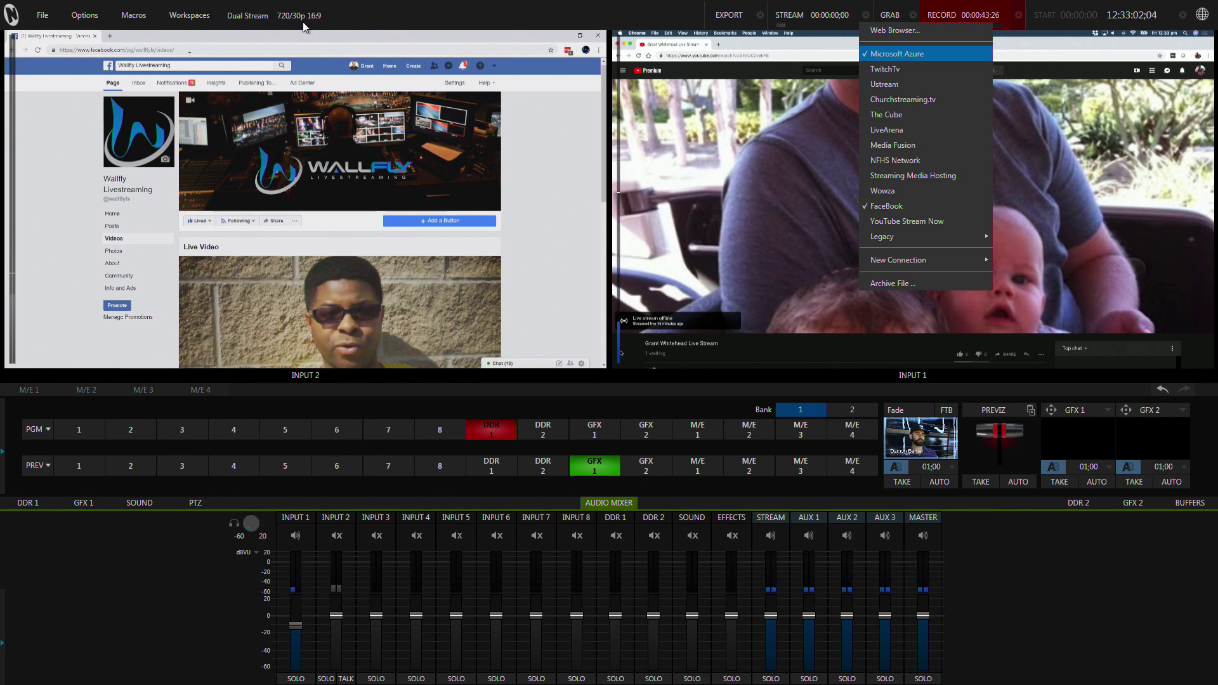
pyautogui.moveTo(886, 206)
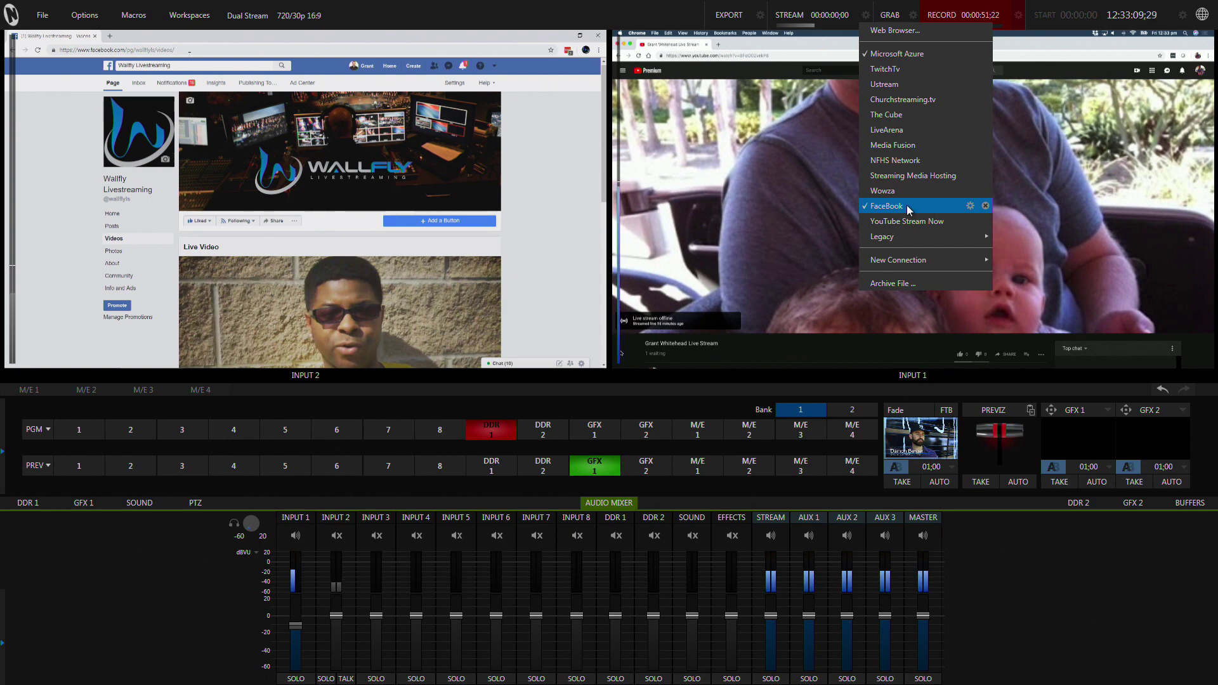
pyautogui.click(970, 206)
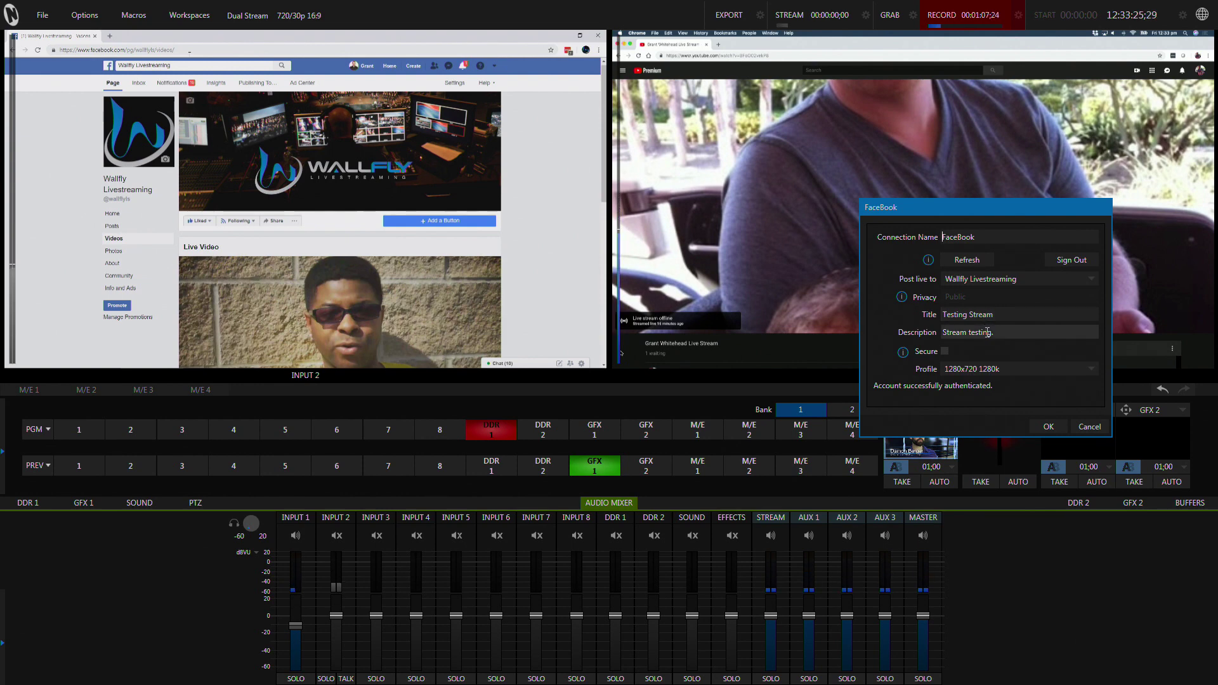
pyautogui.click(1029, 371)
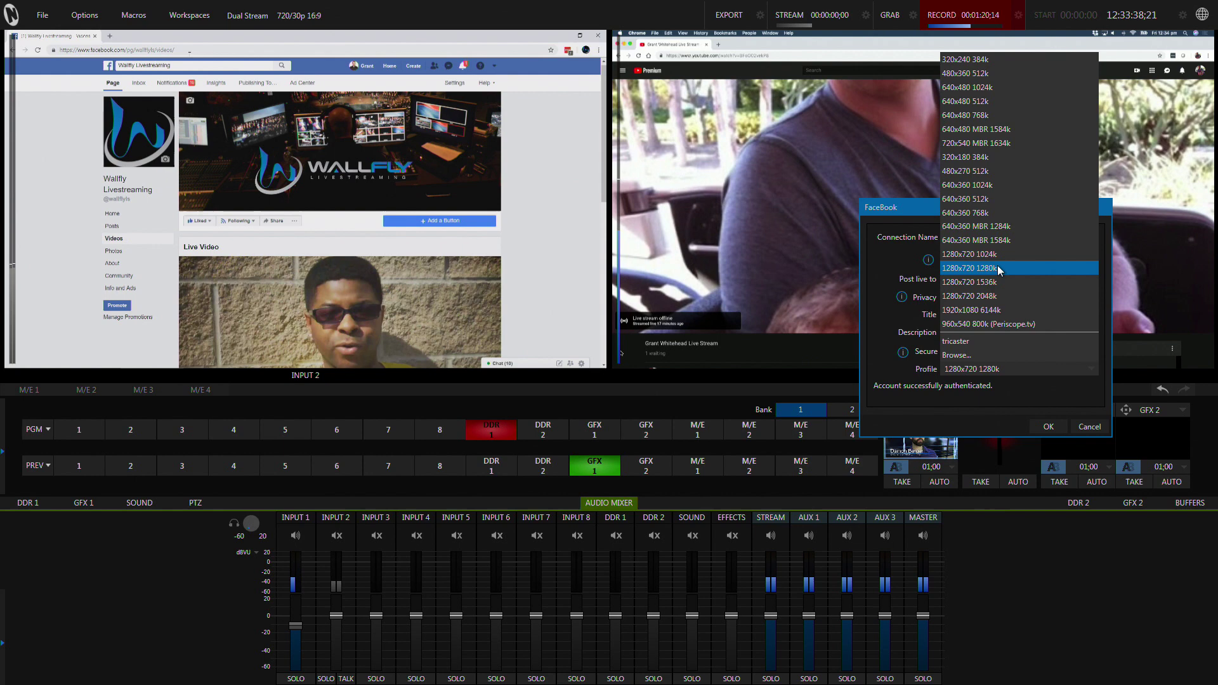
pyautogui.click(991, 453)
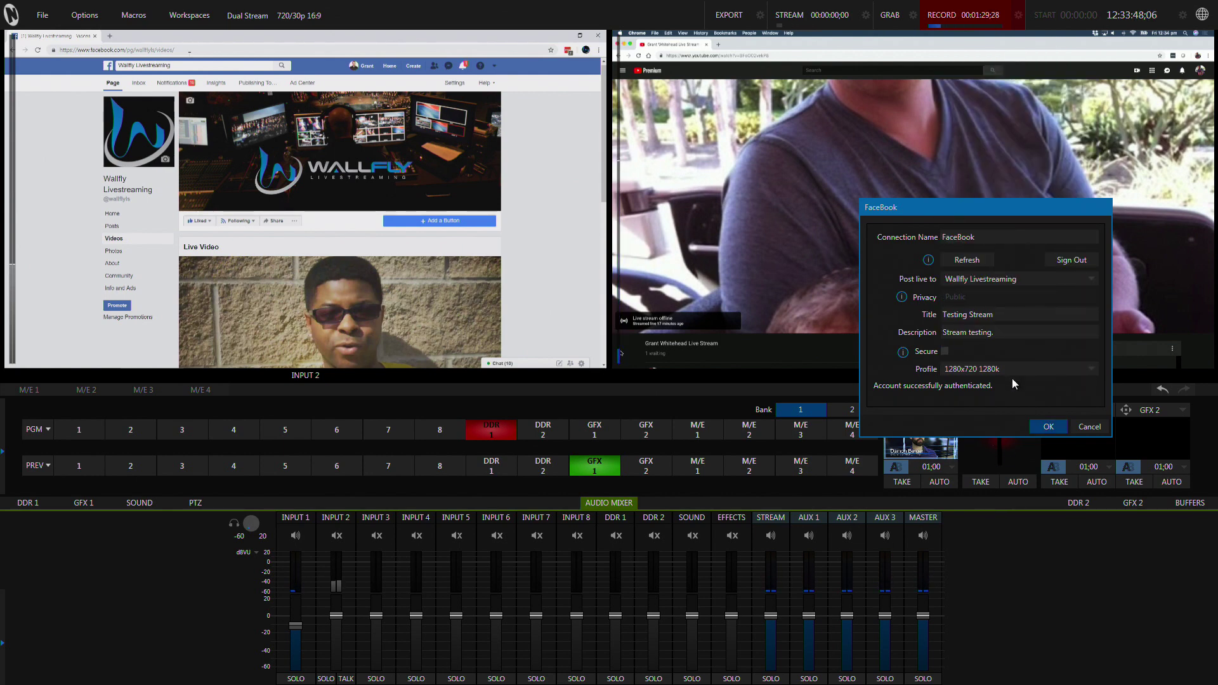
pyautogui.press('Return')
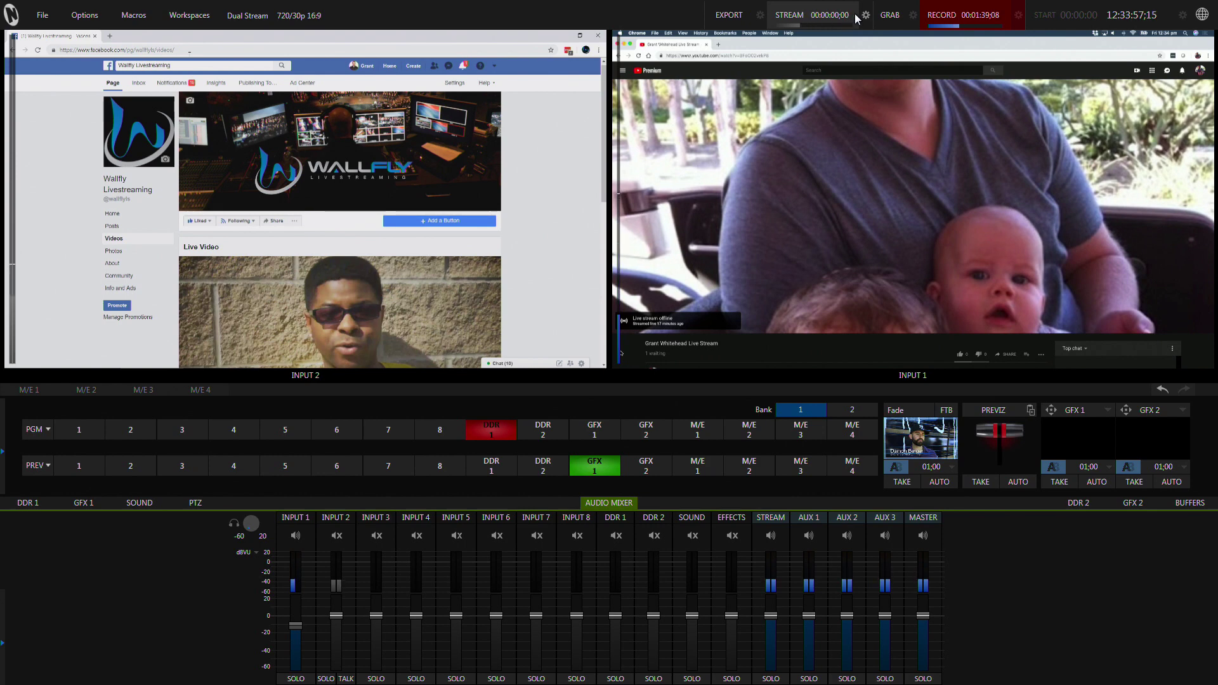
pyautogui.click(865, 15)
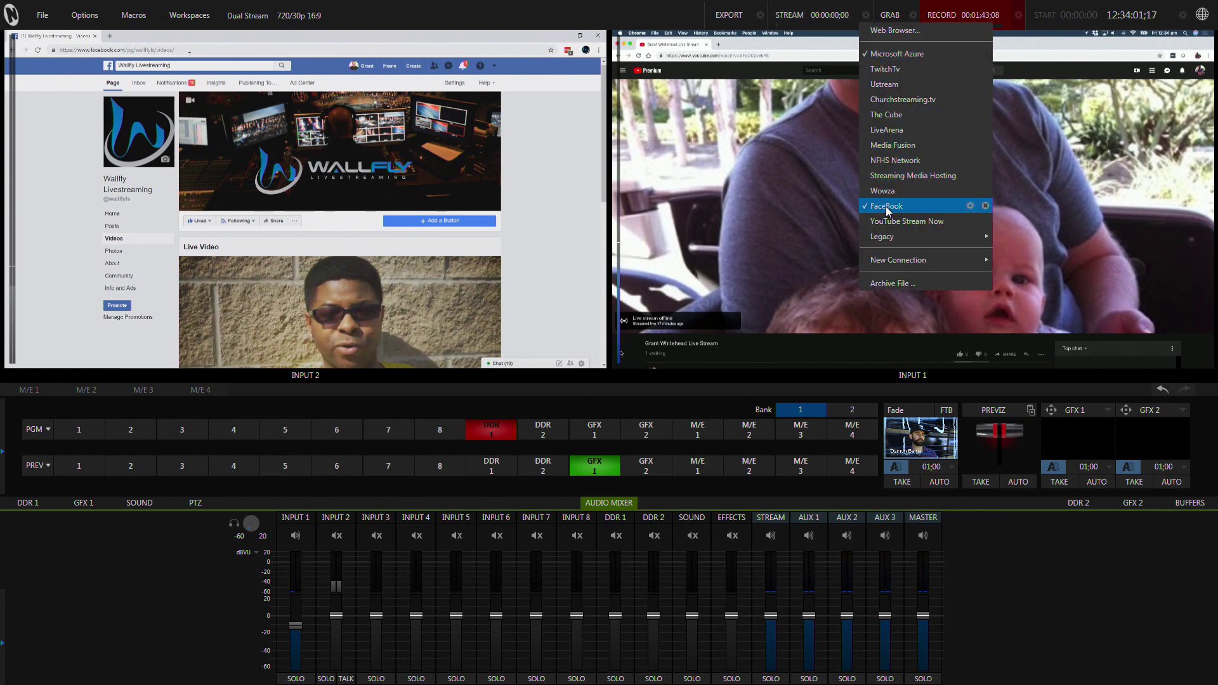
# Open the built-in web browser and load the suggested YouTube Live Dashboard page.
pyautogui.click(883, 31)
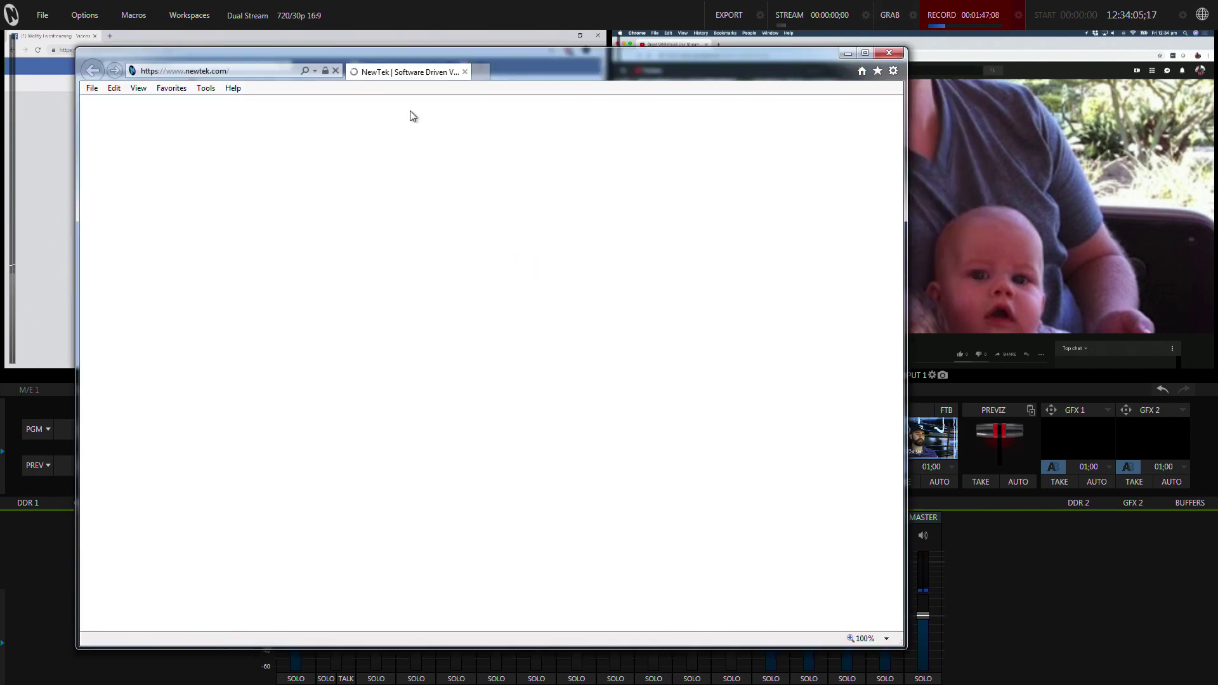
pyautogui.click(253, 69)
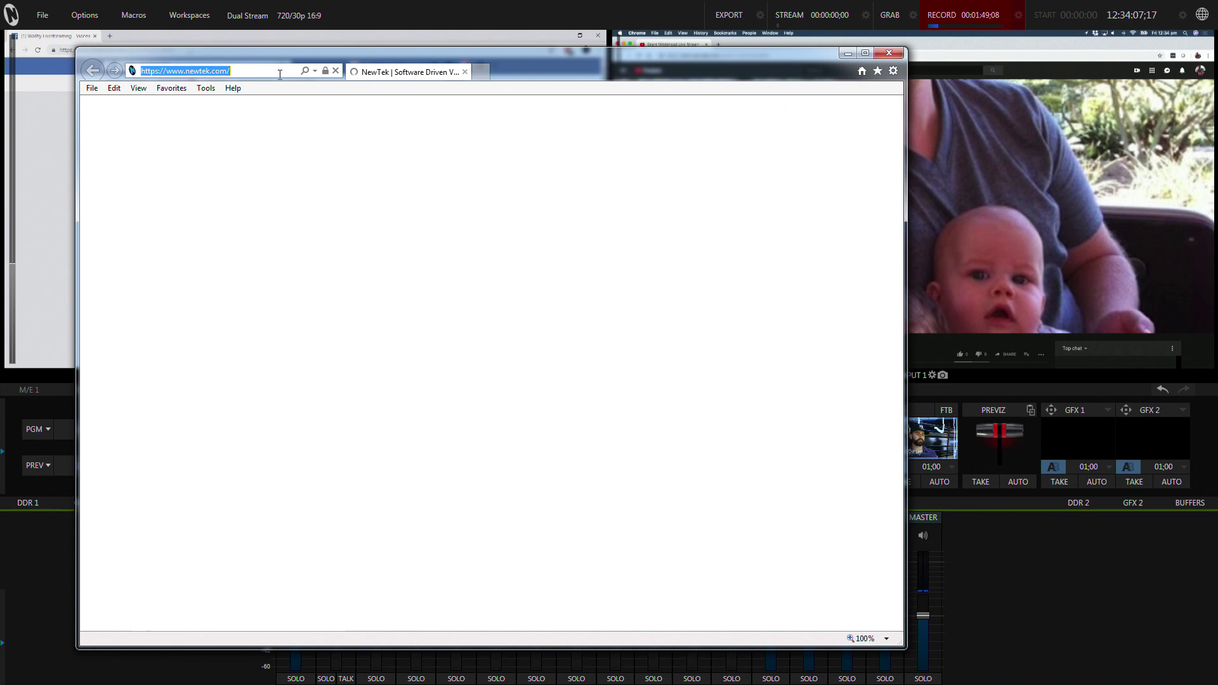
pyautogui.write('youtube')
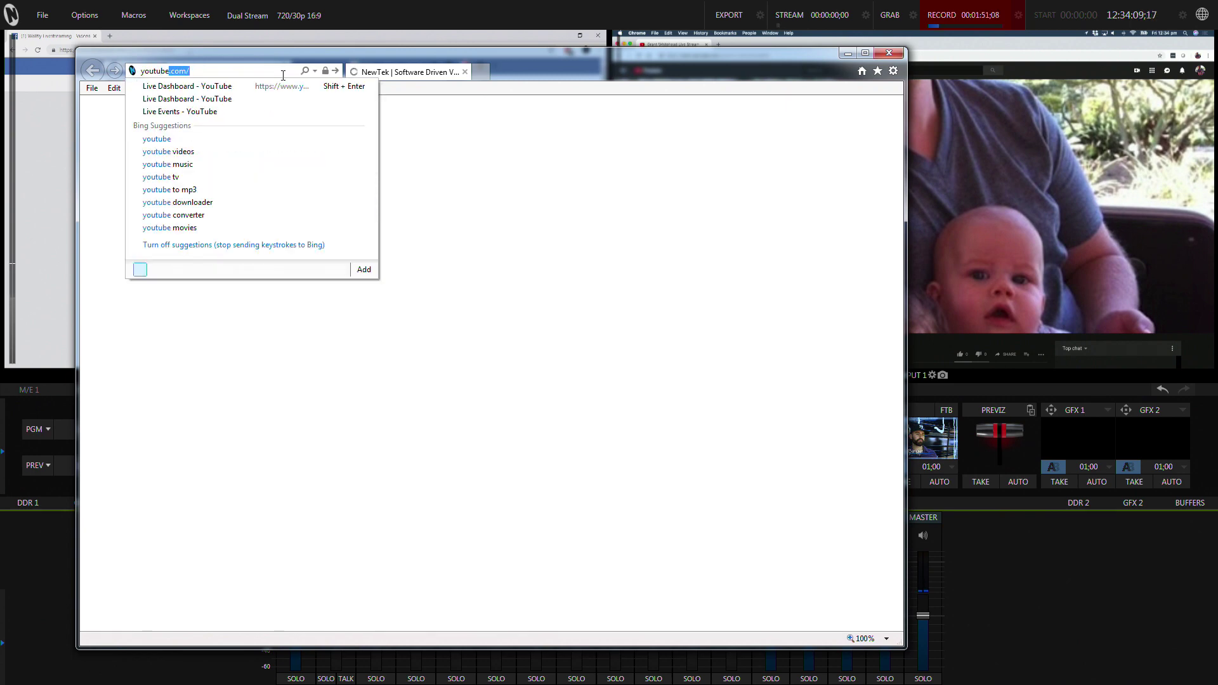
pyautogui.press('Down')
pyautogui.press('Return')
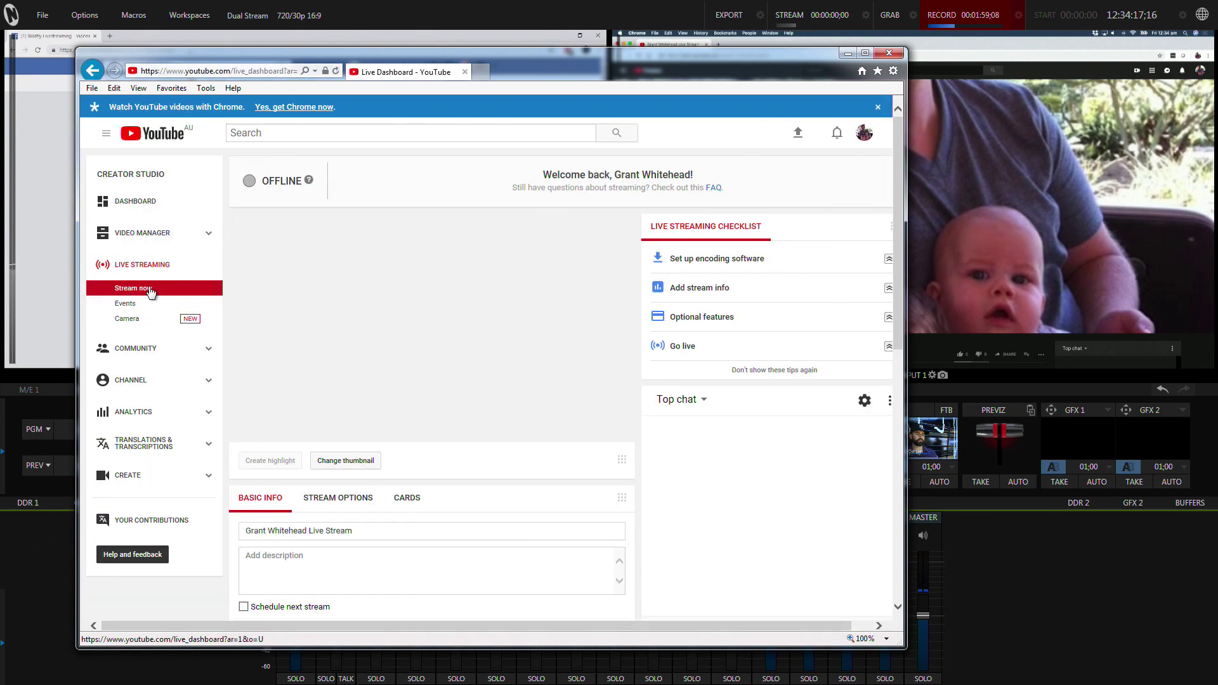
pyautogui.click(143, 291)
pyautogui.scroll(-2, 368, 442)
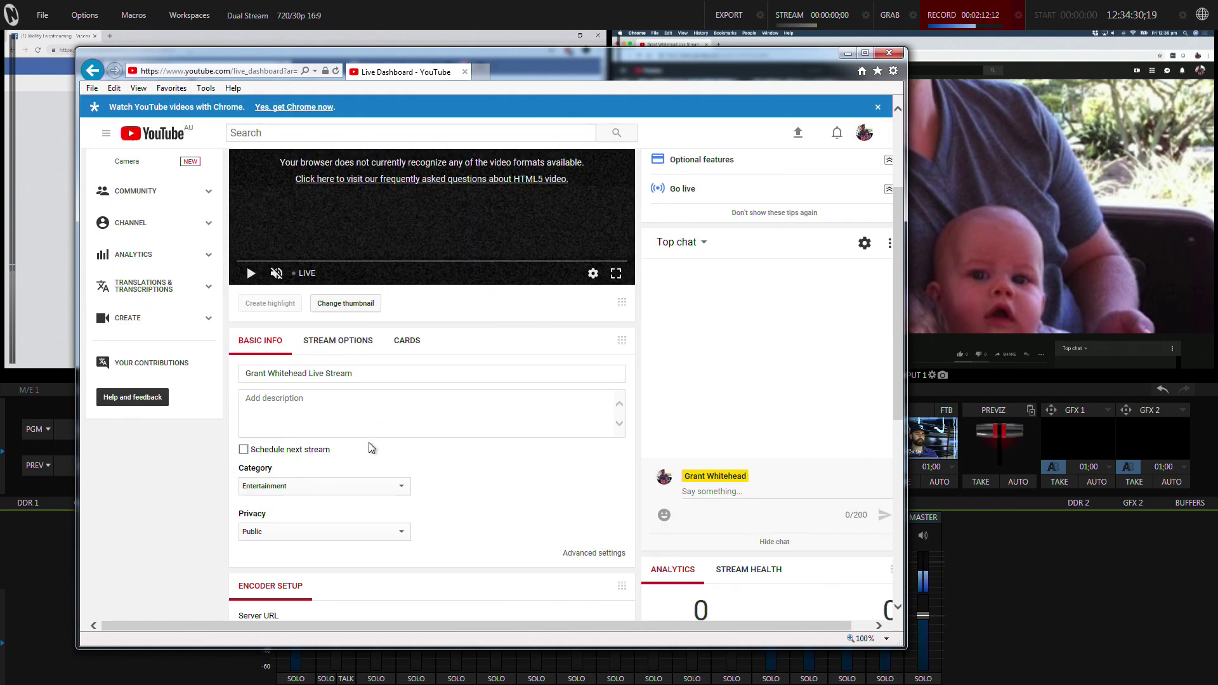
pyautogui.scroll(-3, 369, 443)
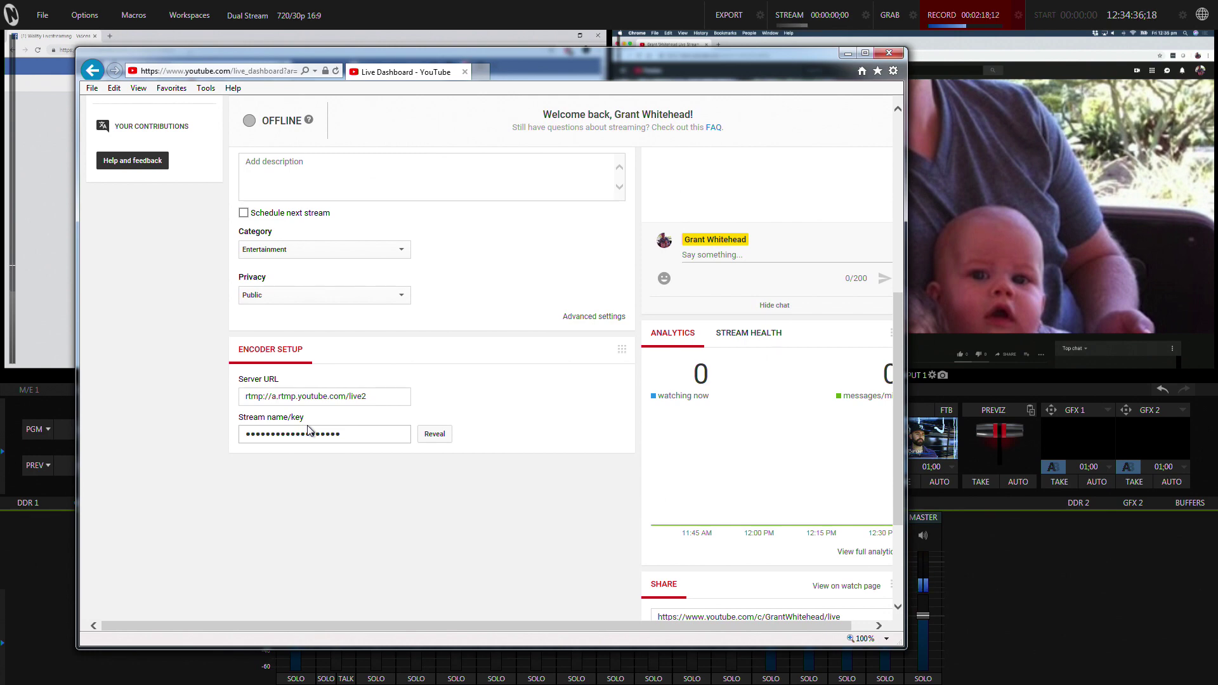
pyautogui.scroll(4, 324, 429)
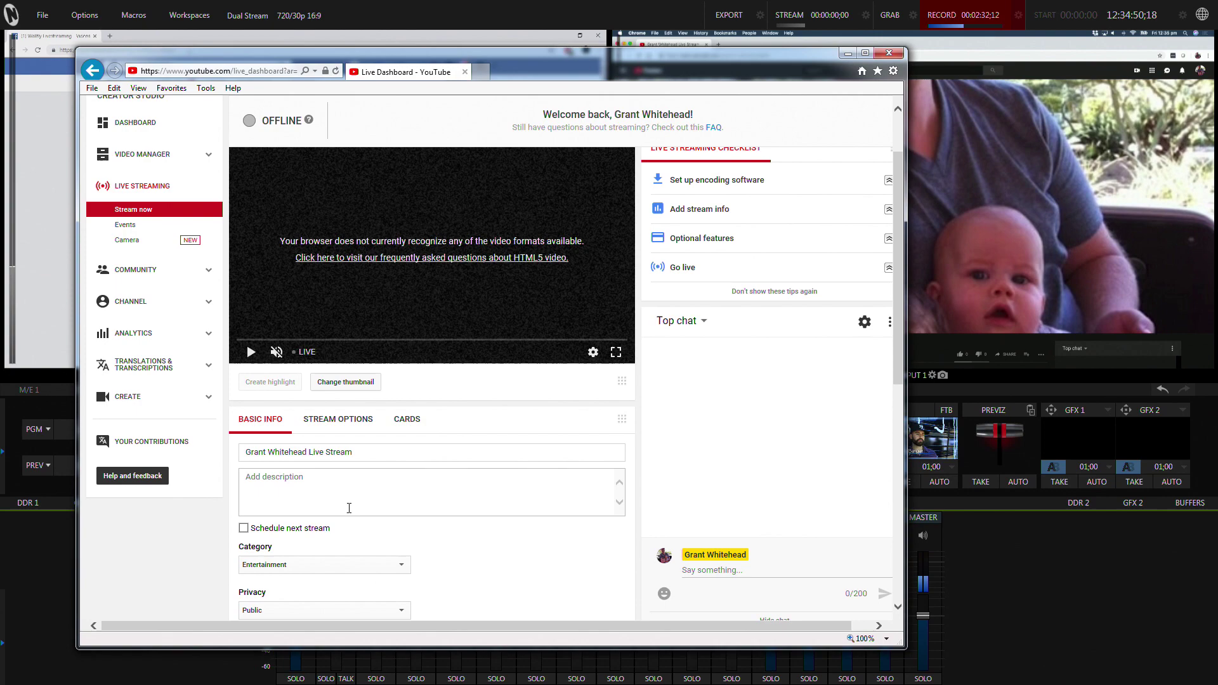
pyautogui.scroll(-2, 359, 494)
pyautogui.scroll(-2, 358, 495)
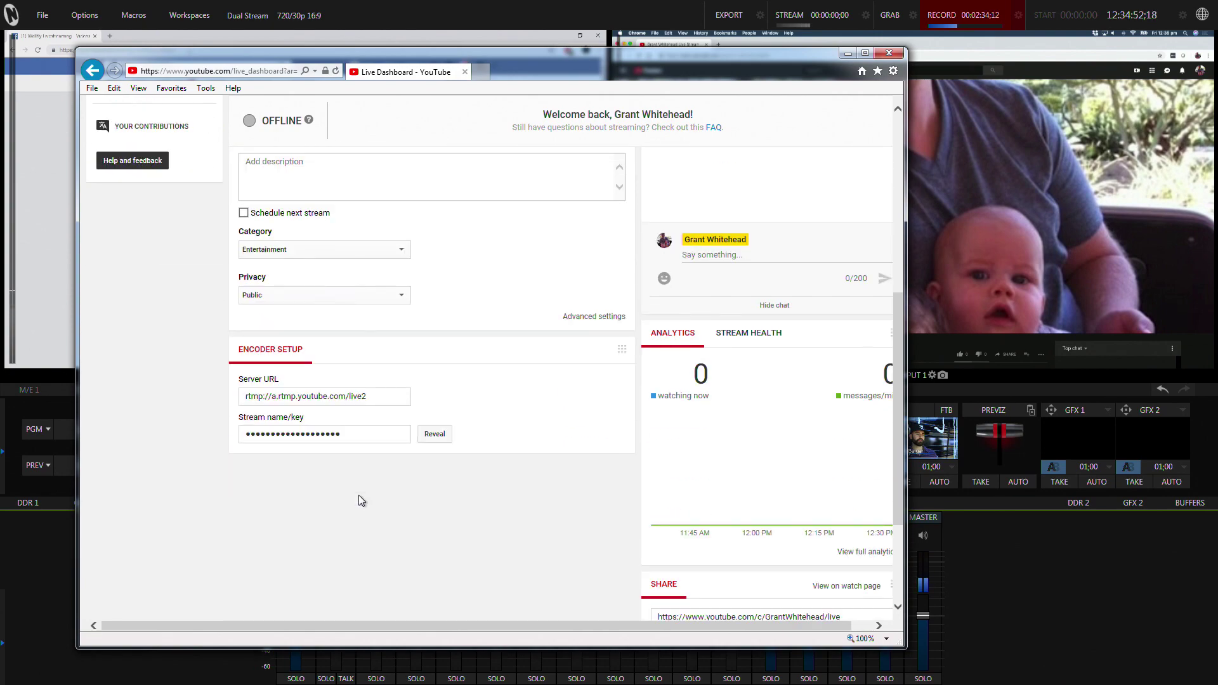
pyautogui.scroll(3, 359, 495)
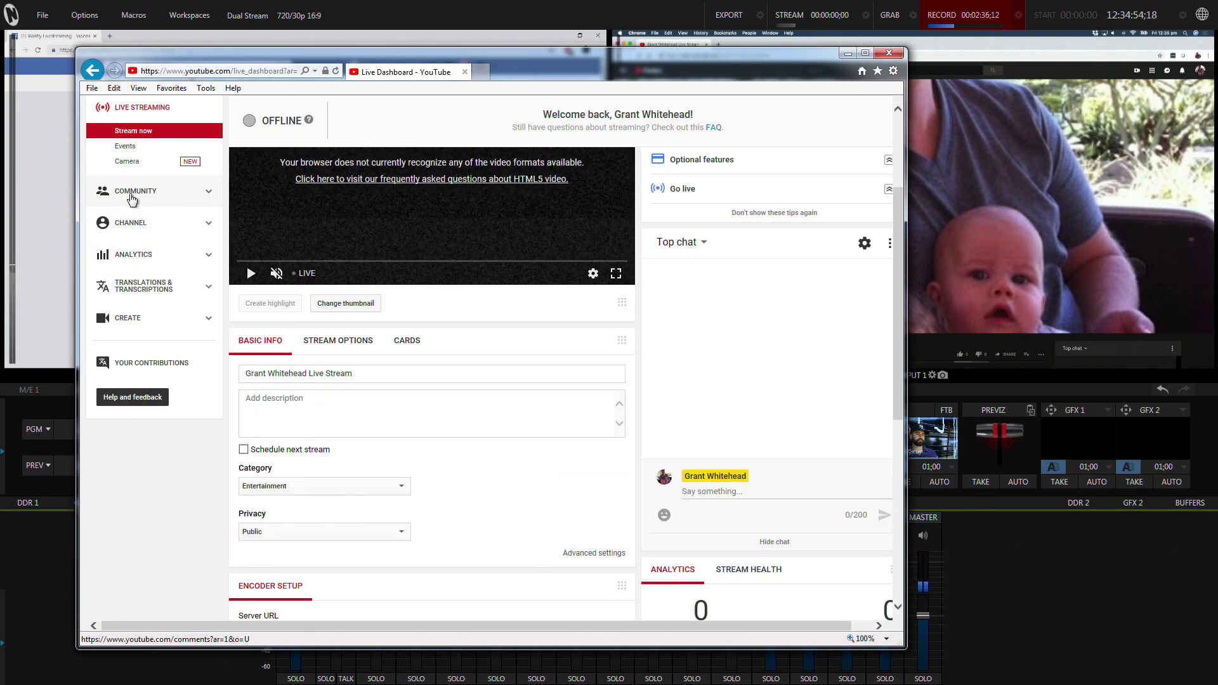
pyautogui.click(129, 148)
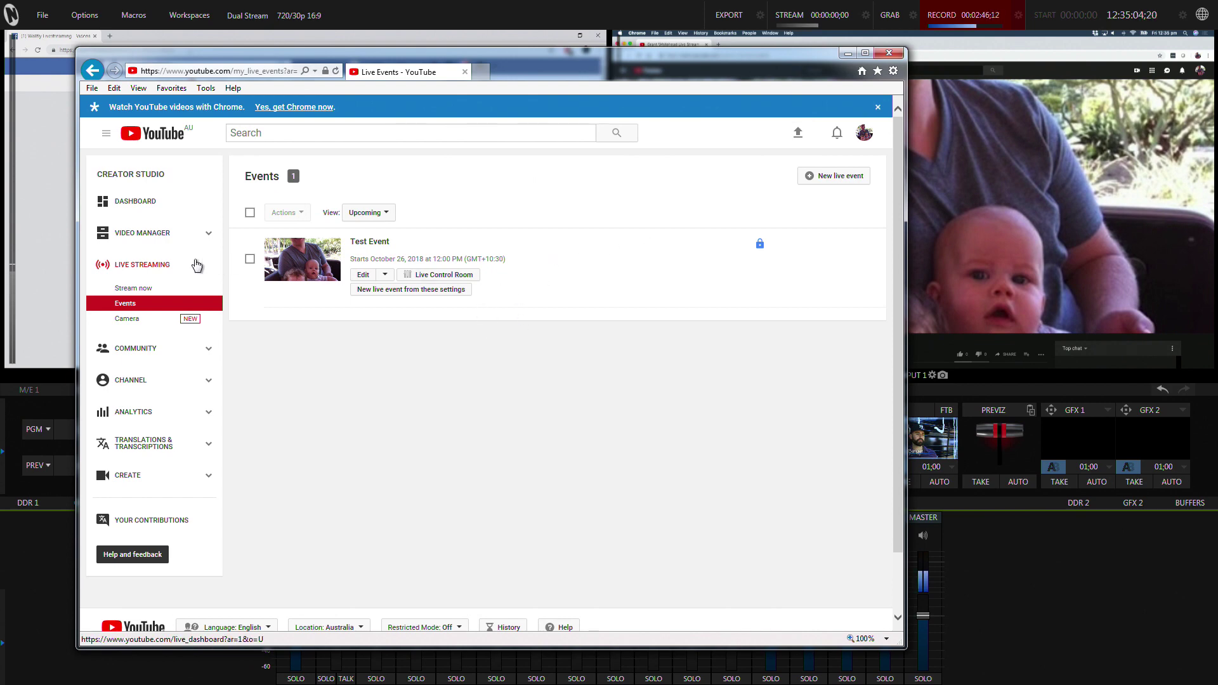
pyautogui.click(118, 291)
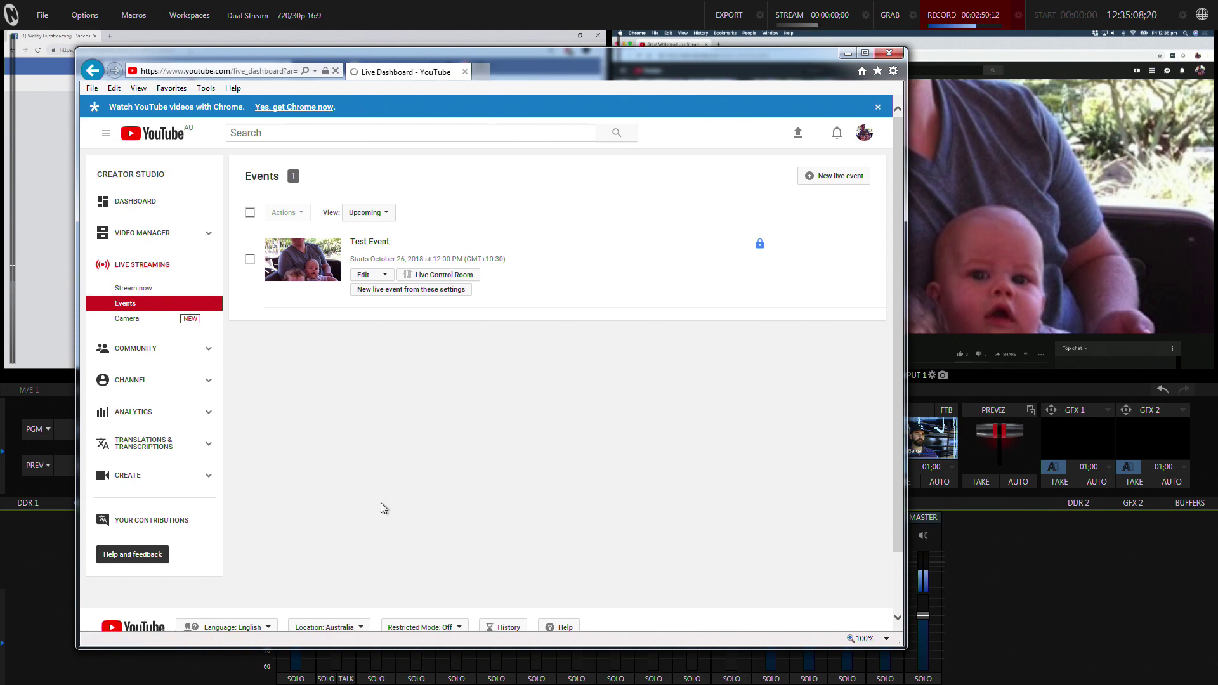
pyautogui.scroll(-5, 376, 517)
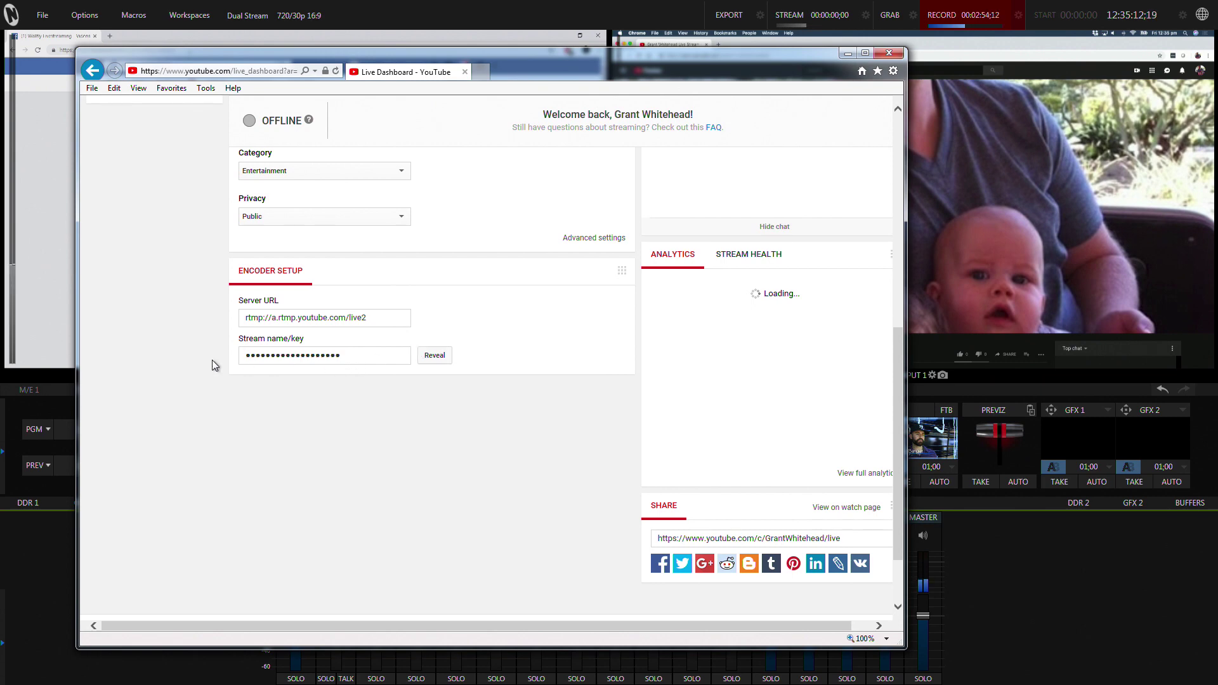
# Close the browser, then start and abandon a new YouTube connection setup.
pyautogui.click(889, 53)
pyautogui.click(866, 16)
pyautogui.moveTo(883, 236)
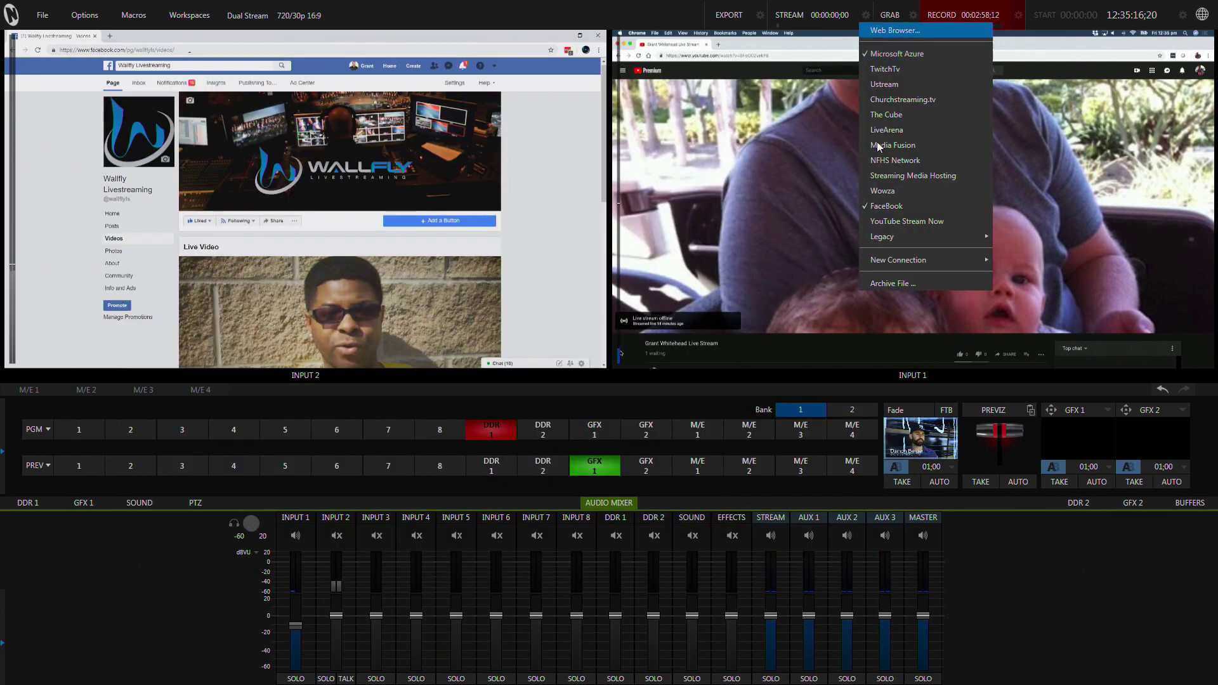
pyautogui.moveTo(897, 259)
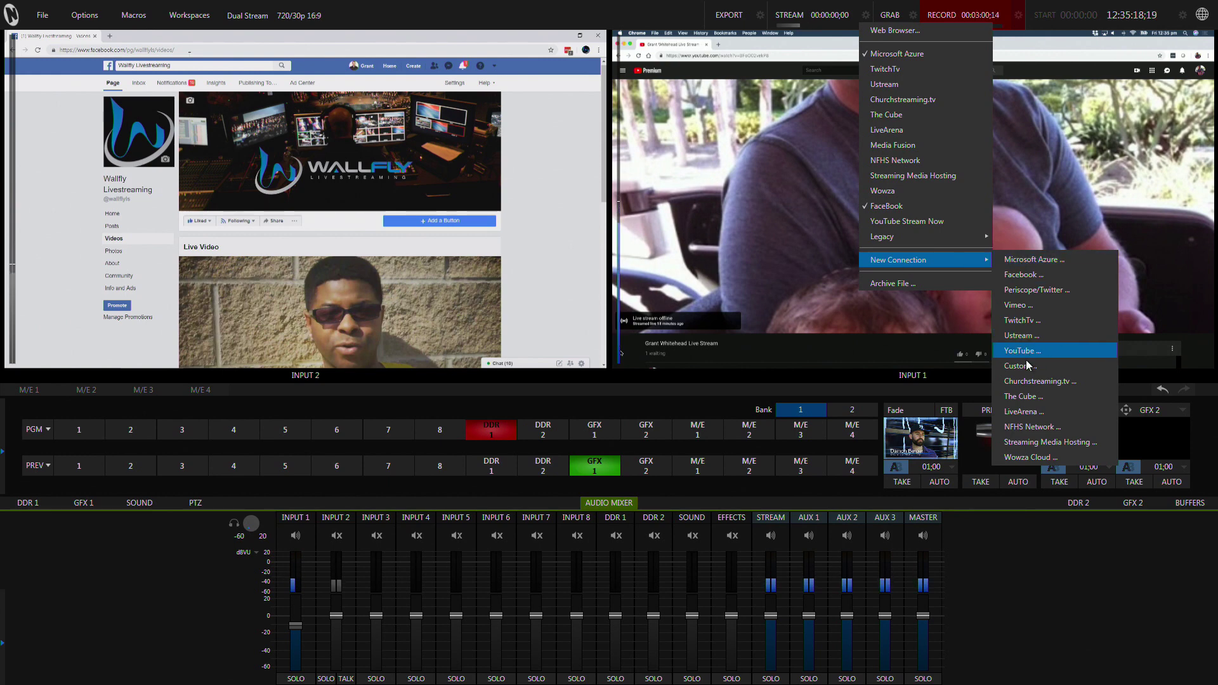
pyautogui.click(1017, 365)
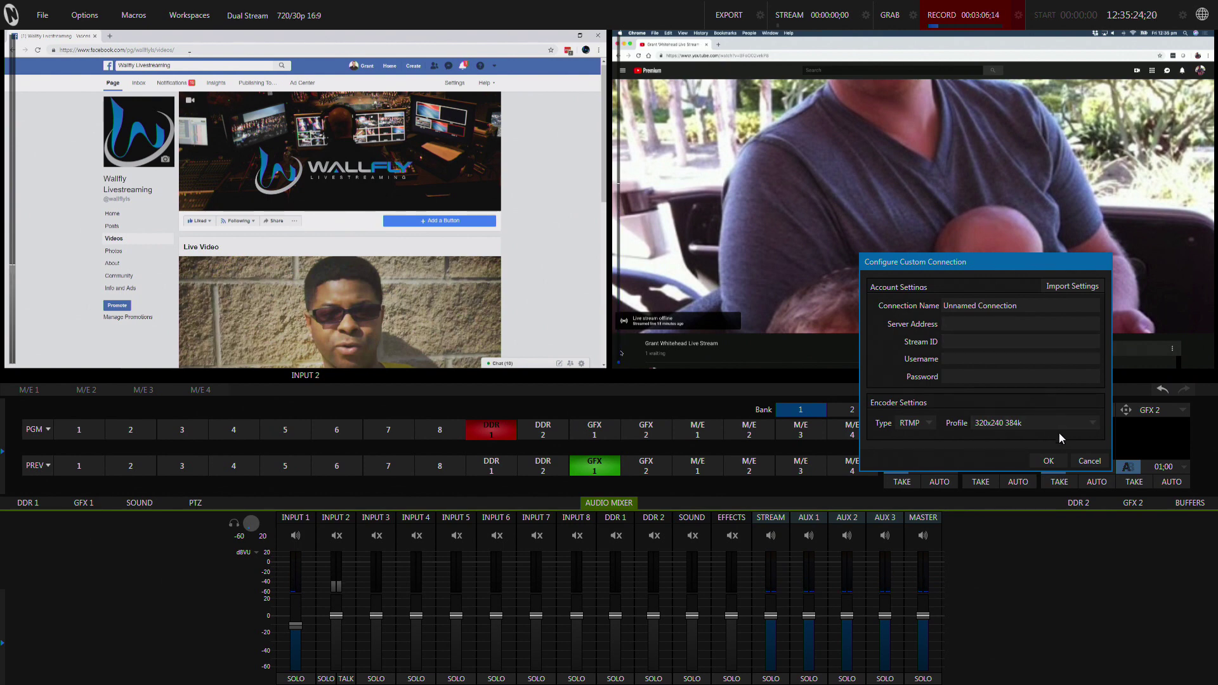
pyautogui.click(1089, 462)
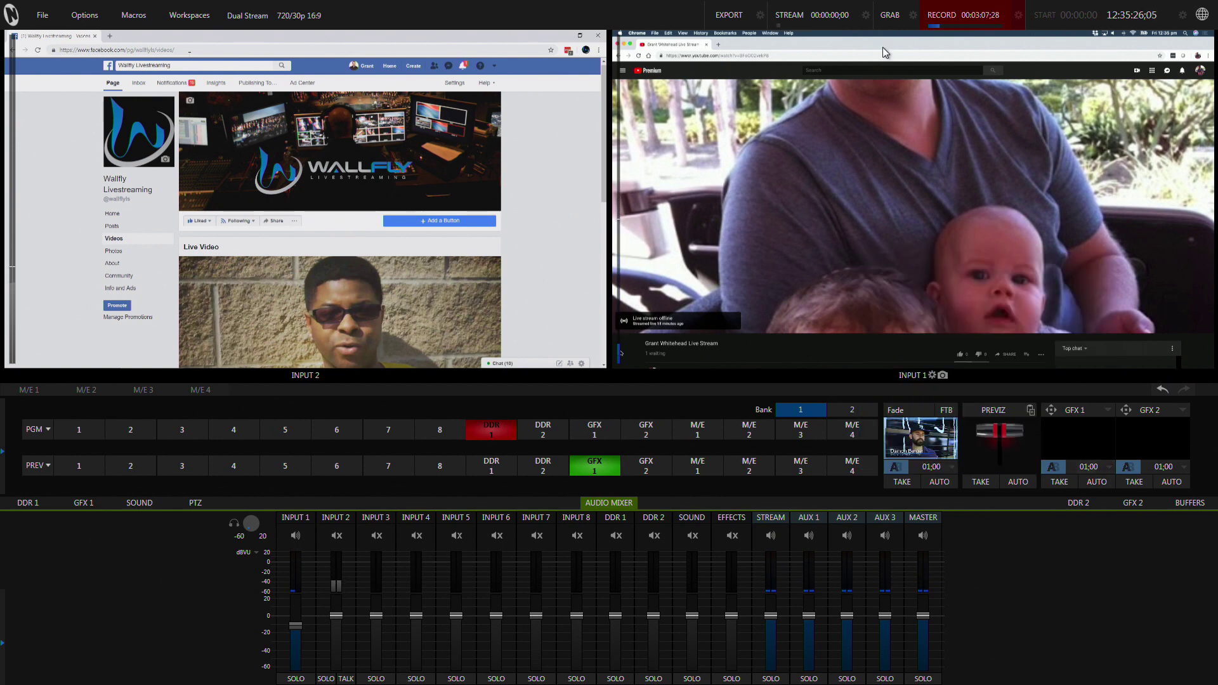
# Review the YouTube Stream Now connection settings and close them unchanged.
pyautogui.click(866, 16)
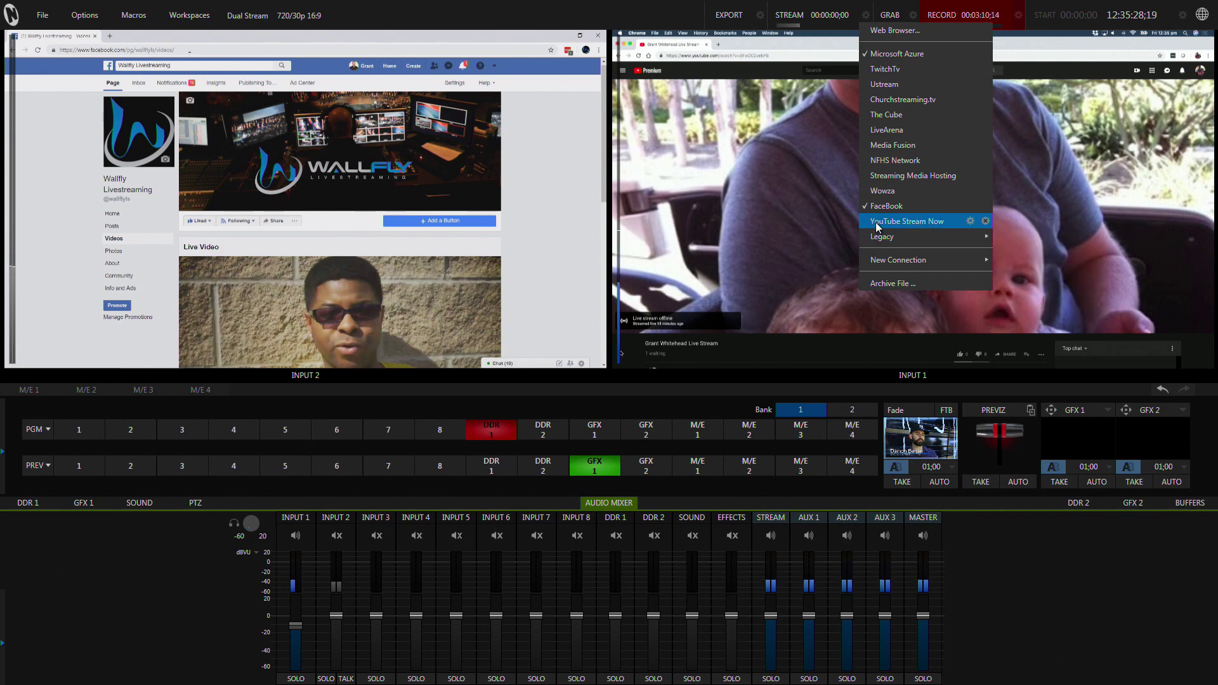
pyautogui.click(969, 222)
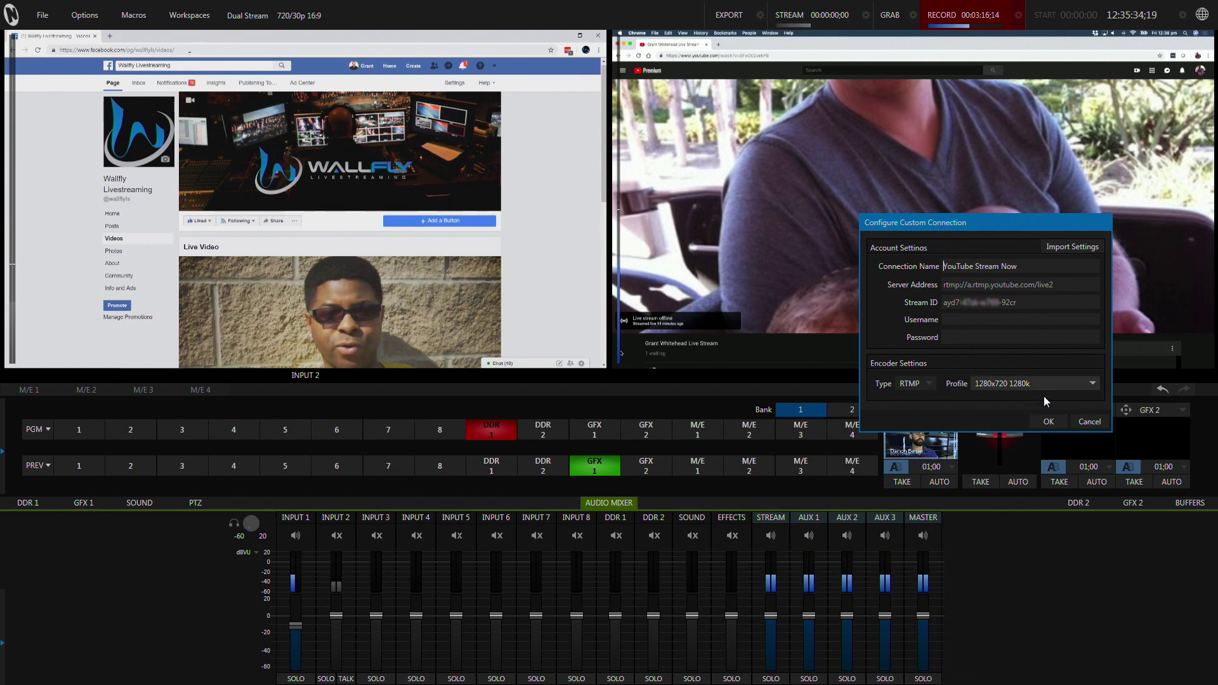
pyautogui.click(1086, 419)
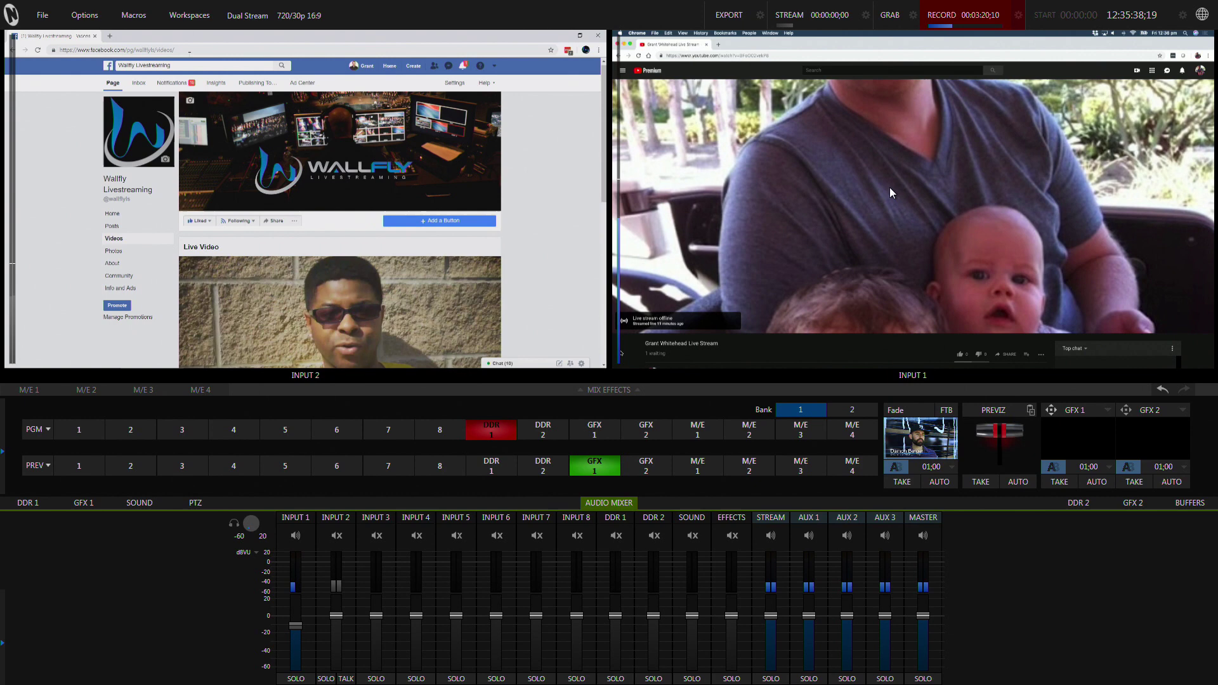
# Check YouTube Stream Now as a second active connection beside FaceBook.
pyautogui.click(865, 16)
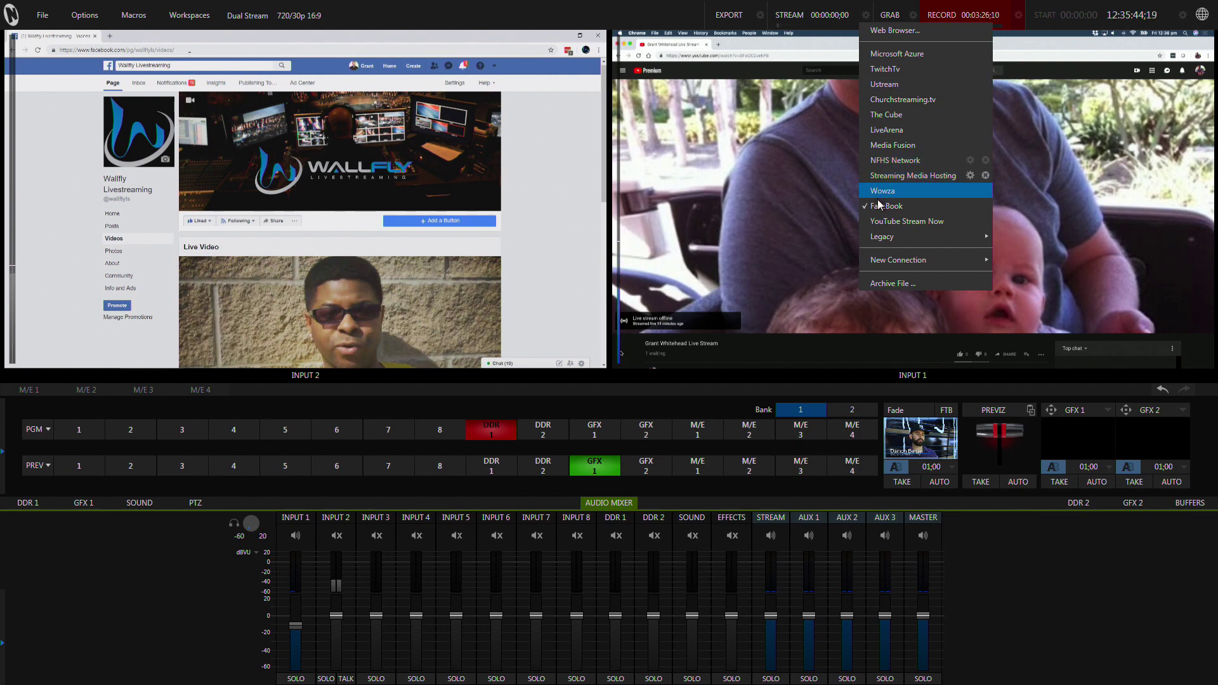
pyautogui.click(872, 226)
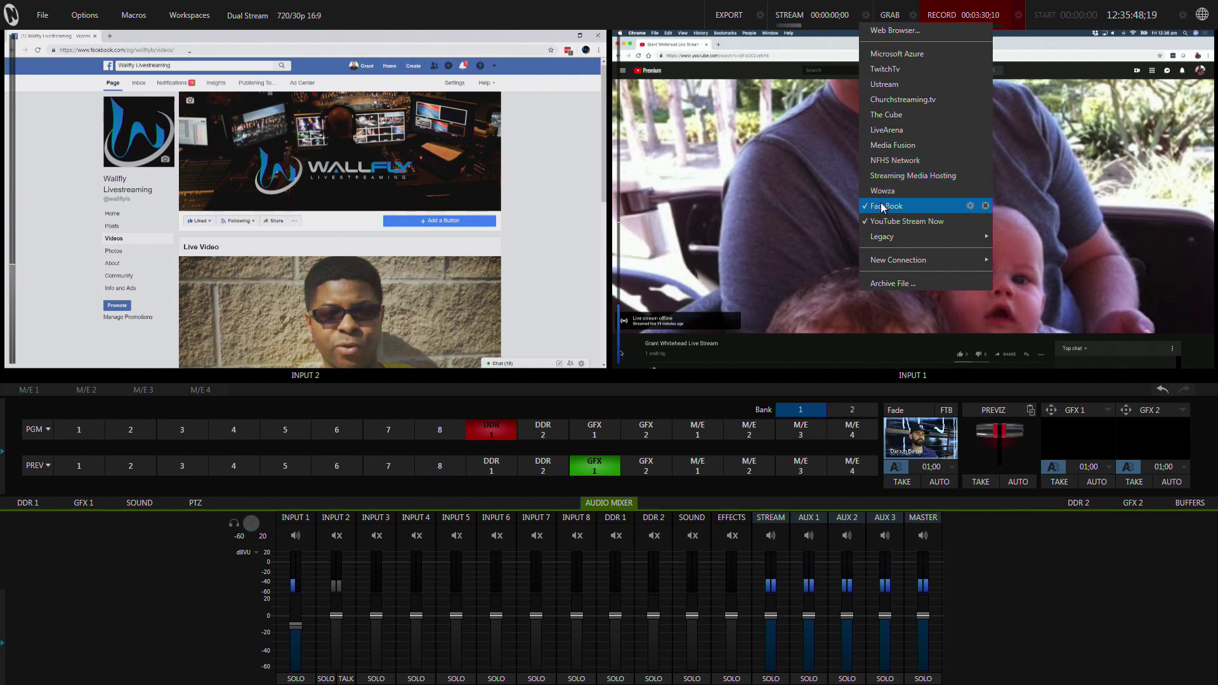
pyautogui.click(680, 11)
pyautogui.moveTo(766, 187)
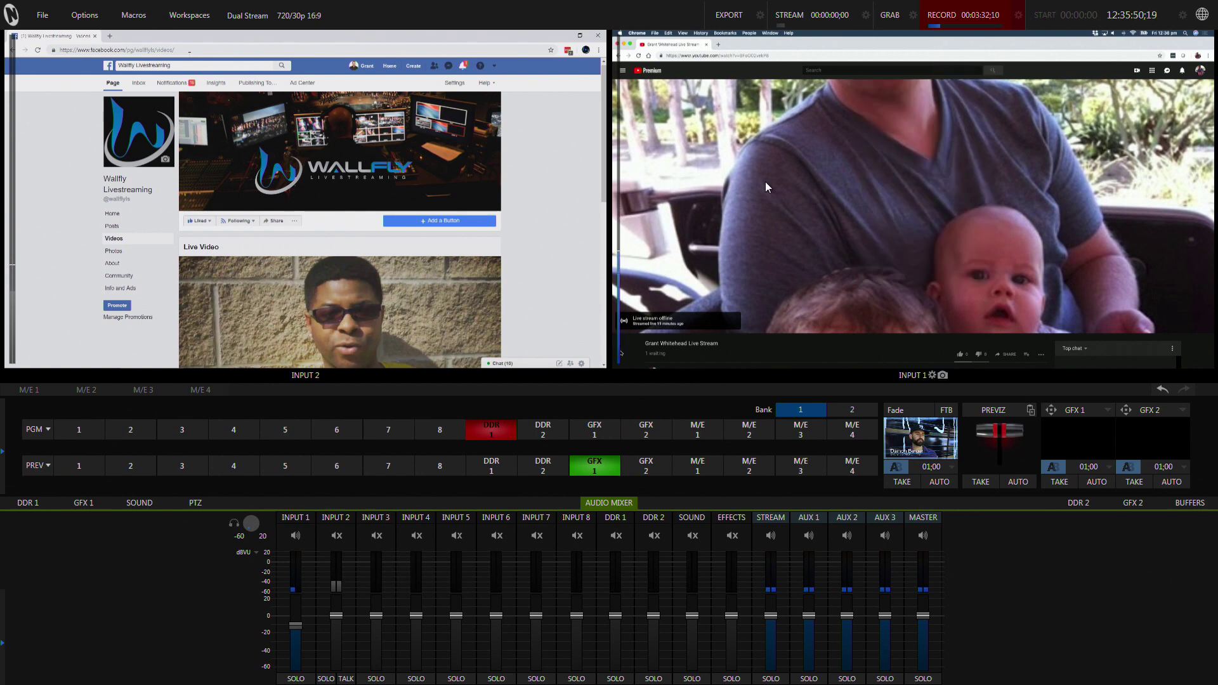
# Open and then dismiss the INPUT 1 monitor's source options menu.
pyautogui.rightClick(703, 219)
pyautogui.moveTo(725, 241)
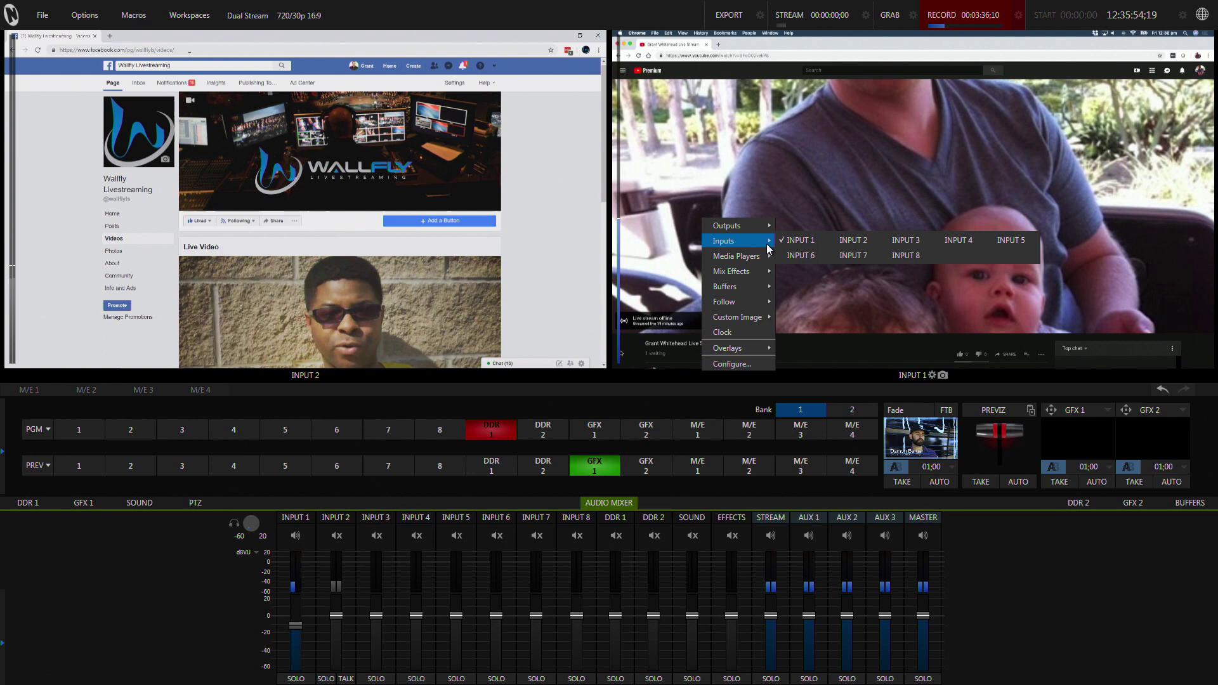
pyautogui.click(647, 200)
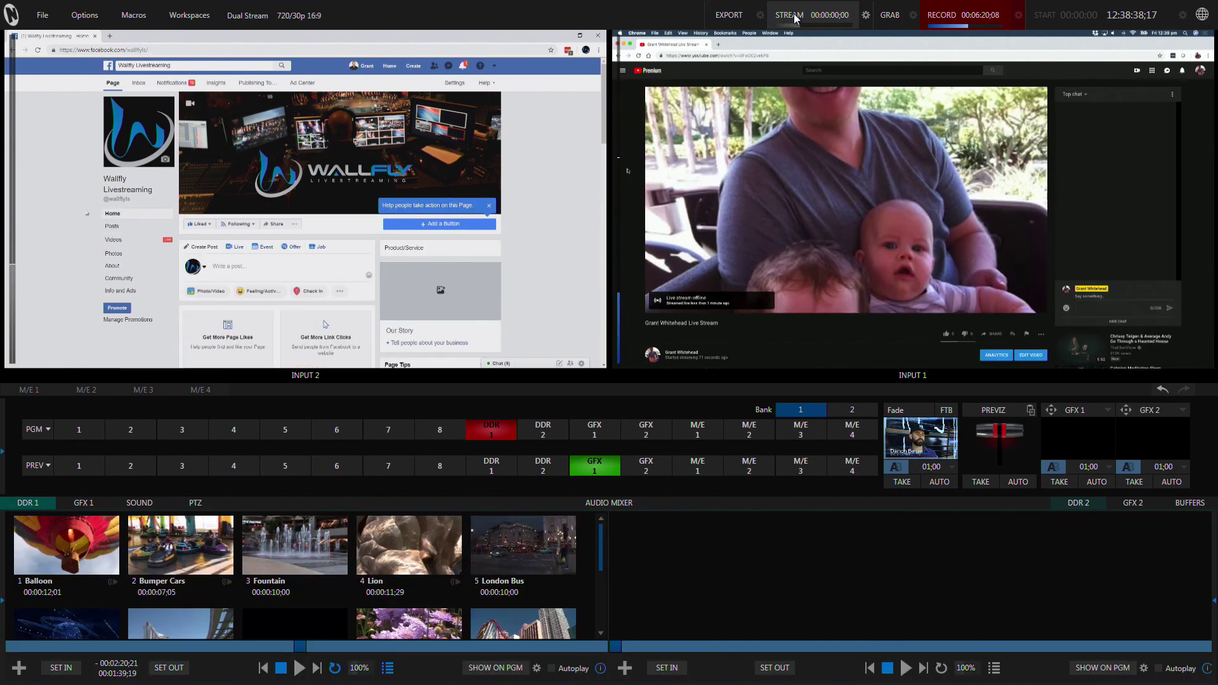
# Start streaming to the FaceBook and YouTube Stream Now connections.
pyautogui.click(796, 17)
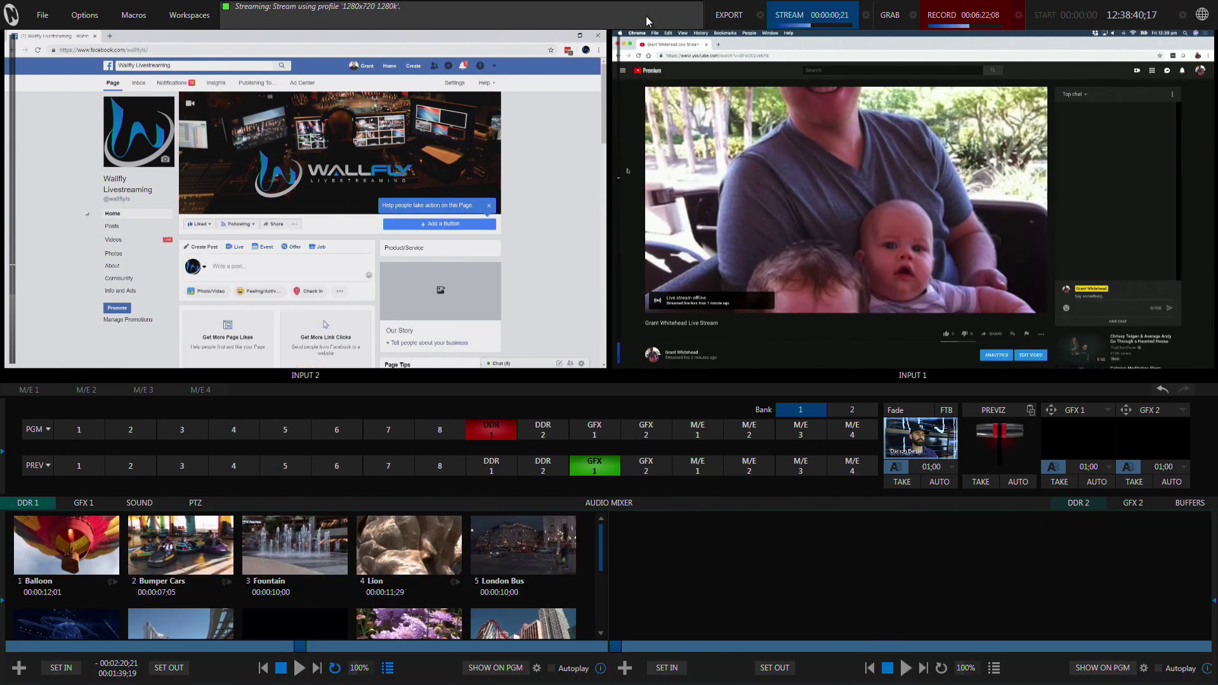